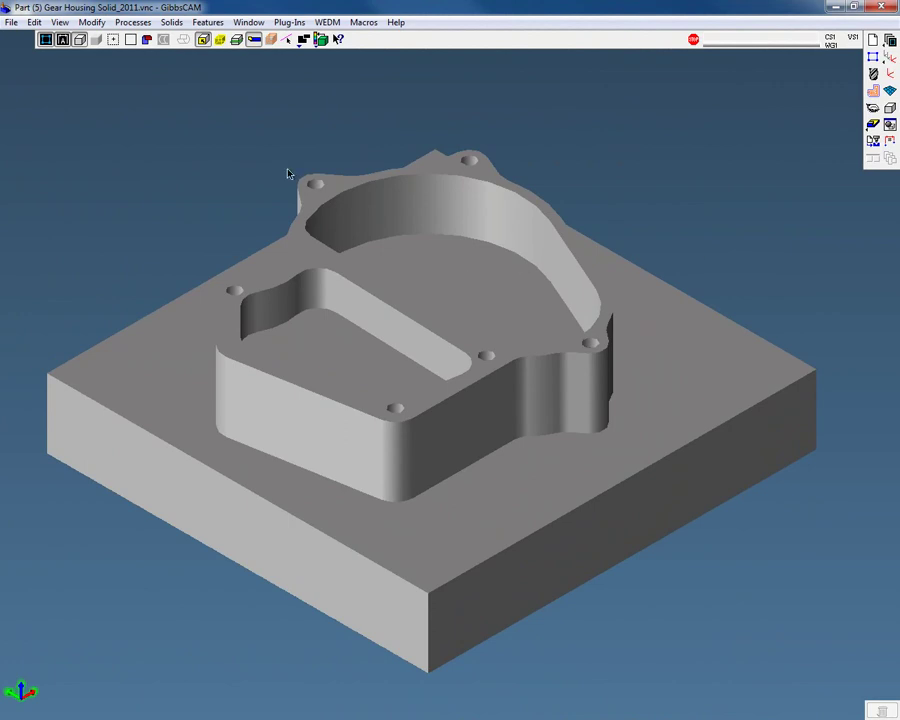
Step: Open the Feature Manager and select the smaller pocket's floor face together with the faces above it
click(210, 22)
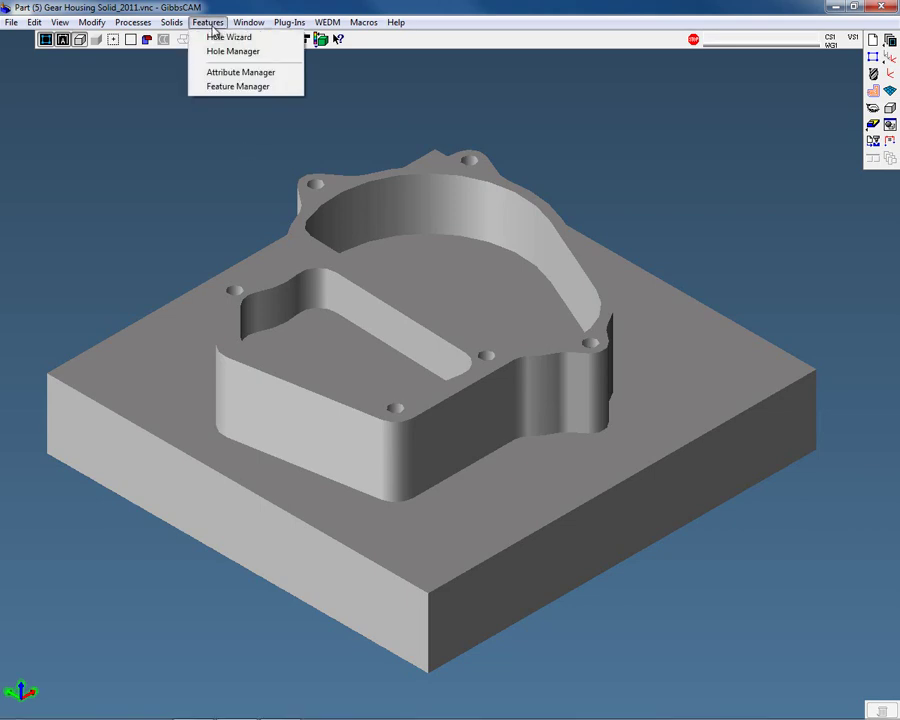
click(237, 87)
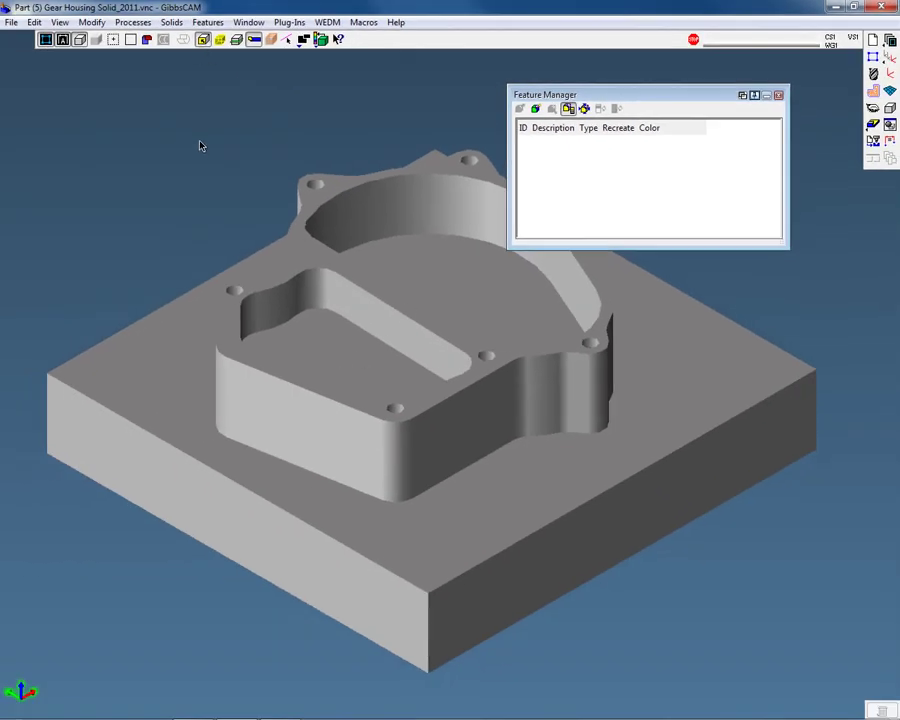
click(352, 358)
right_click(346, 353)
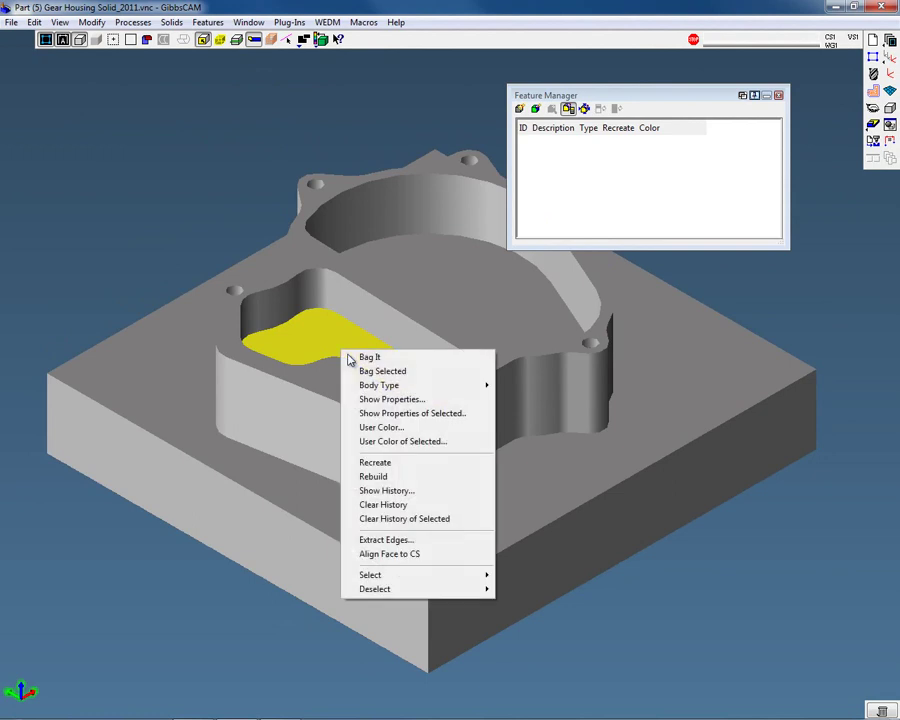
mouse_move(437, 573)
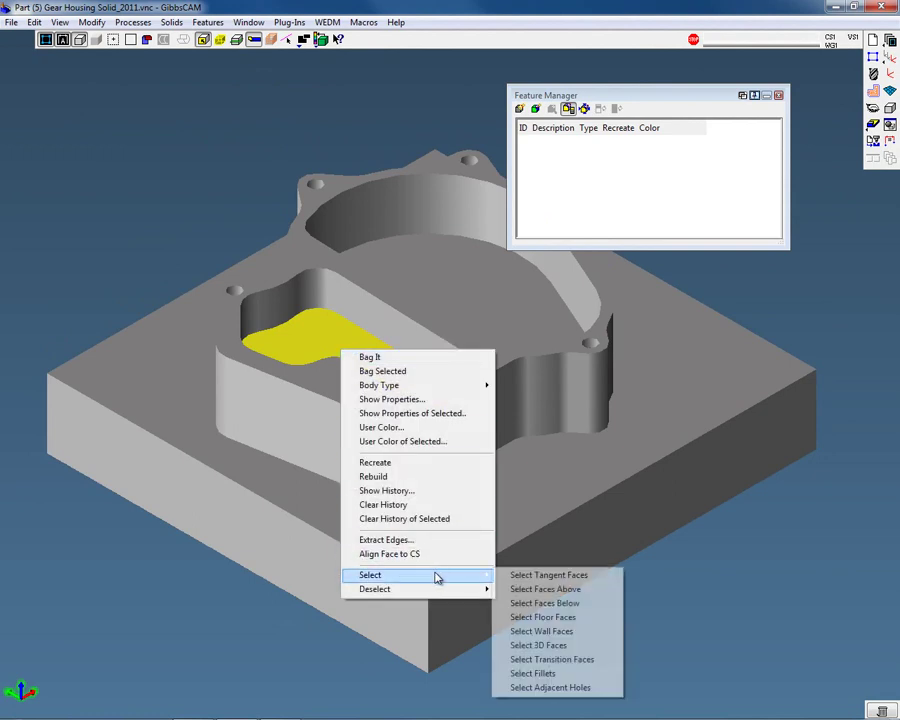
click(537, 590)
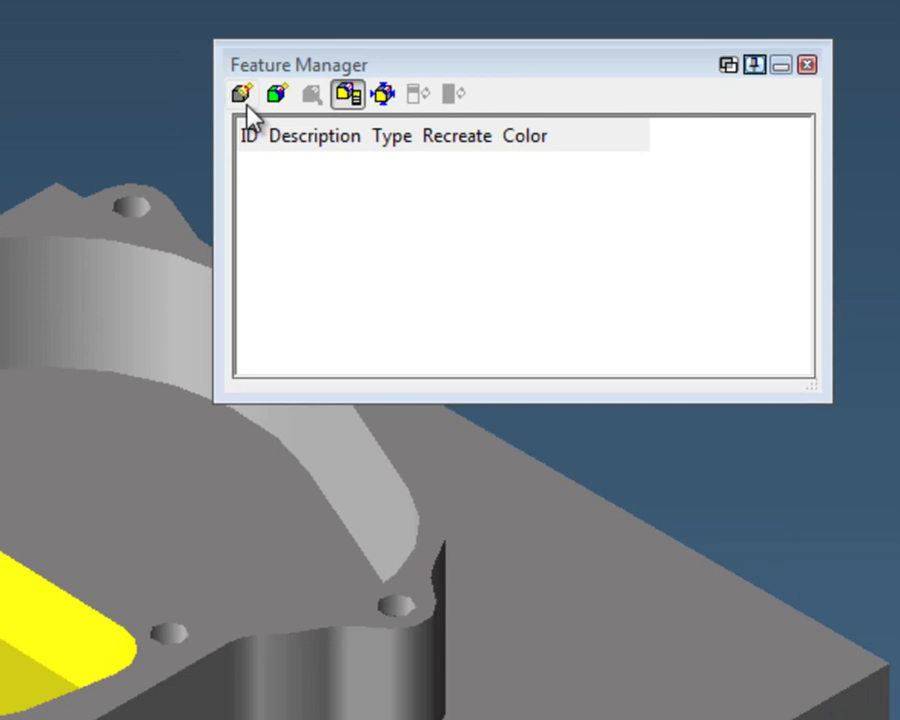
Step: Create a feature from the selected pocket faces, named Left Pocket, with color 33 (cyan)
click(201, 135)
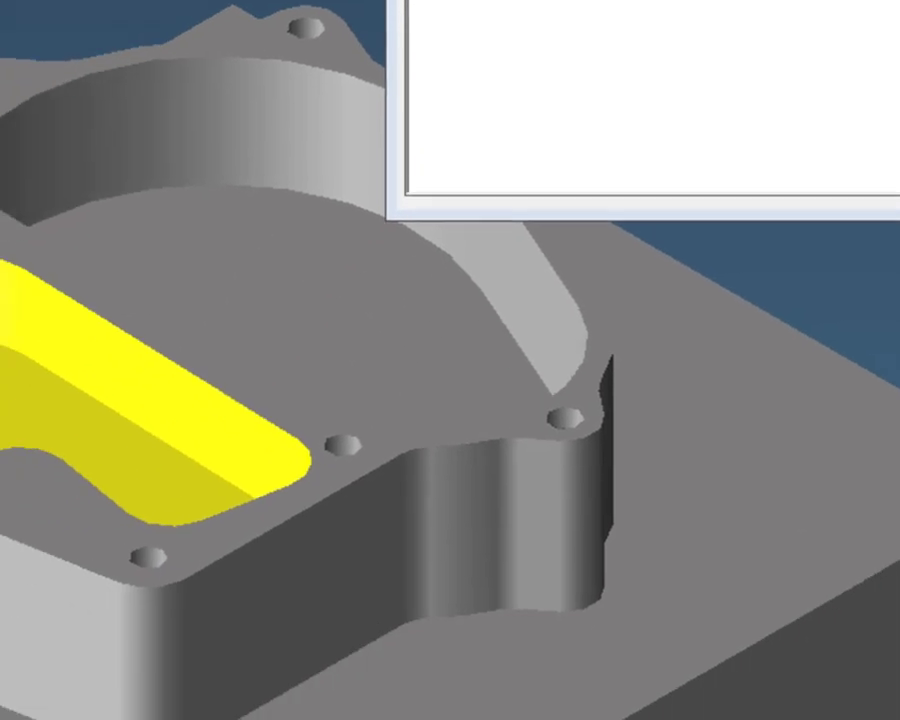
drag(237, 382, 457, 328)
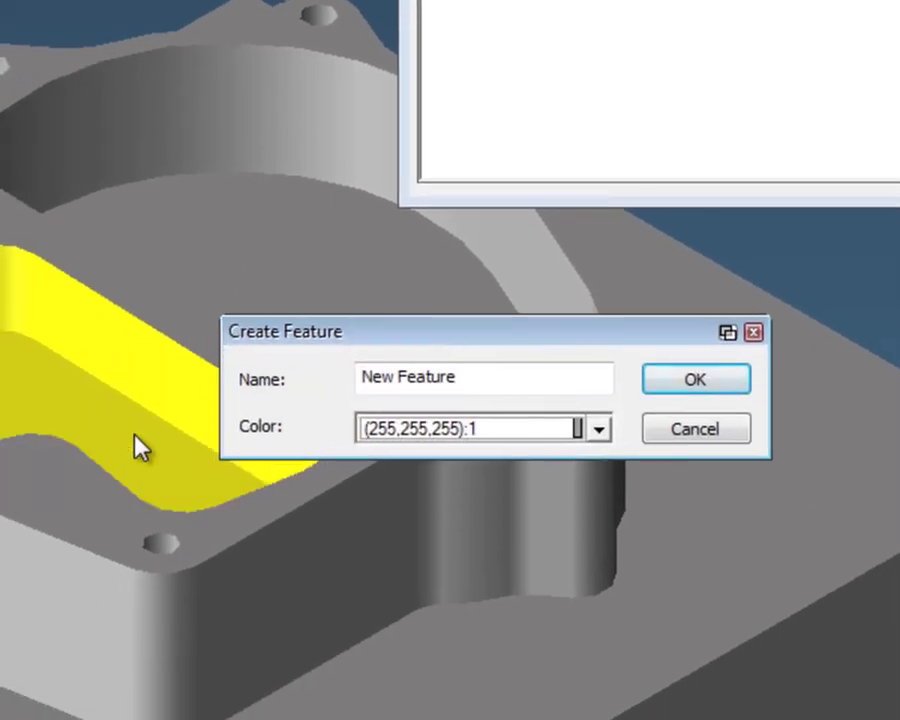
drag(492, 377, 346, 376)
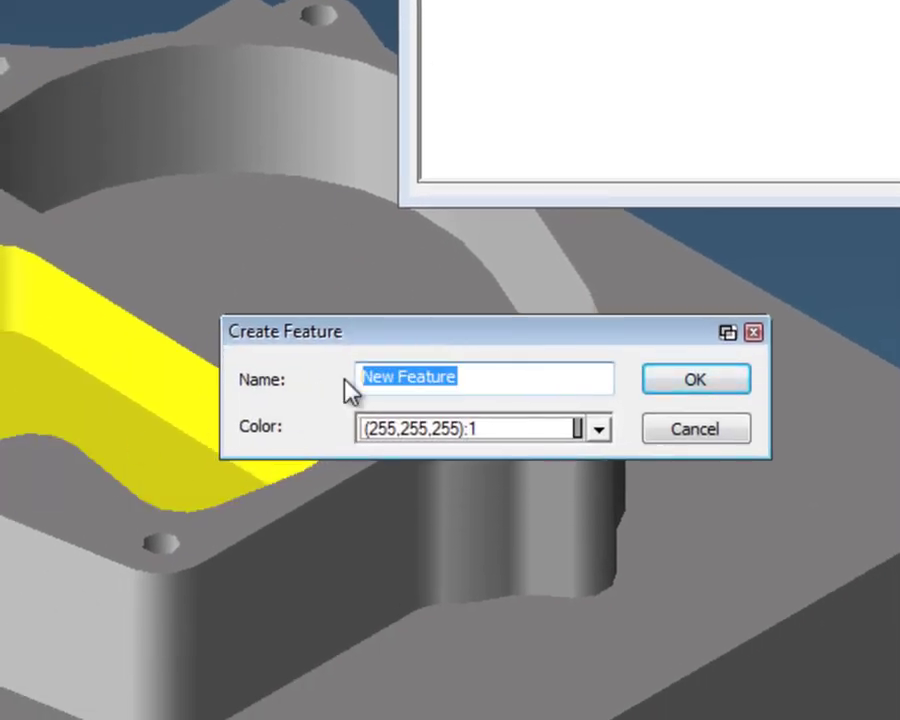
text(L)
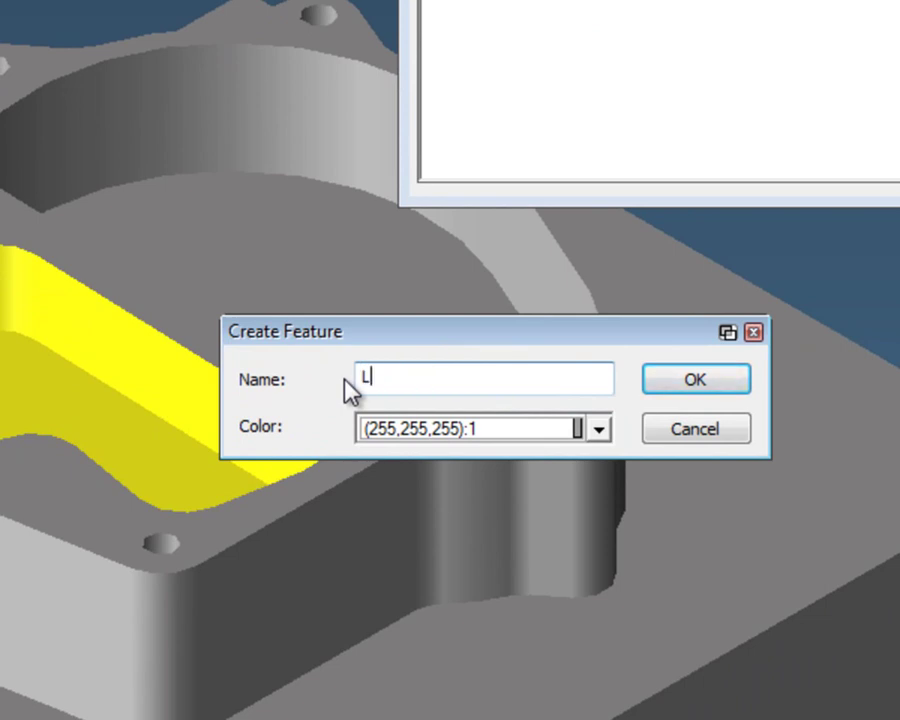
text(eft Pocket)
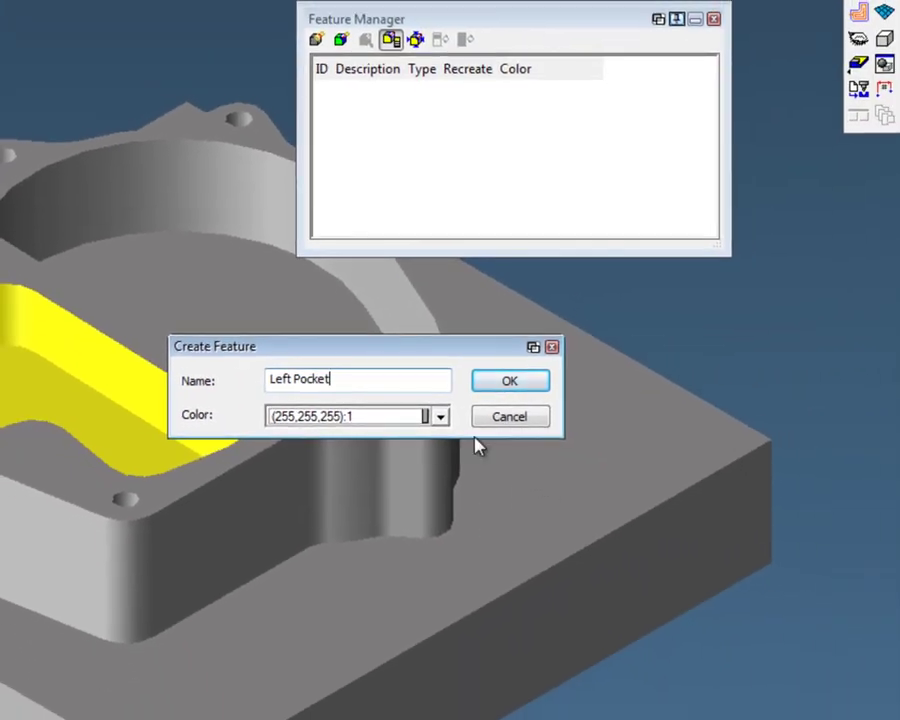
click(440, 418)
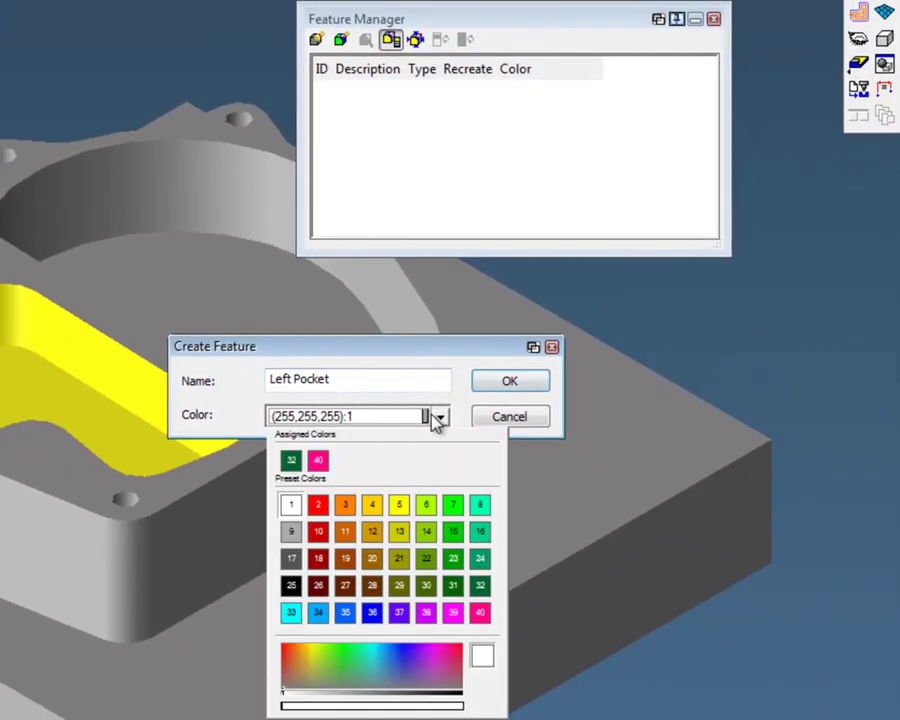
click(289, 614)
click(505, 382)
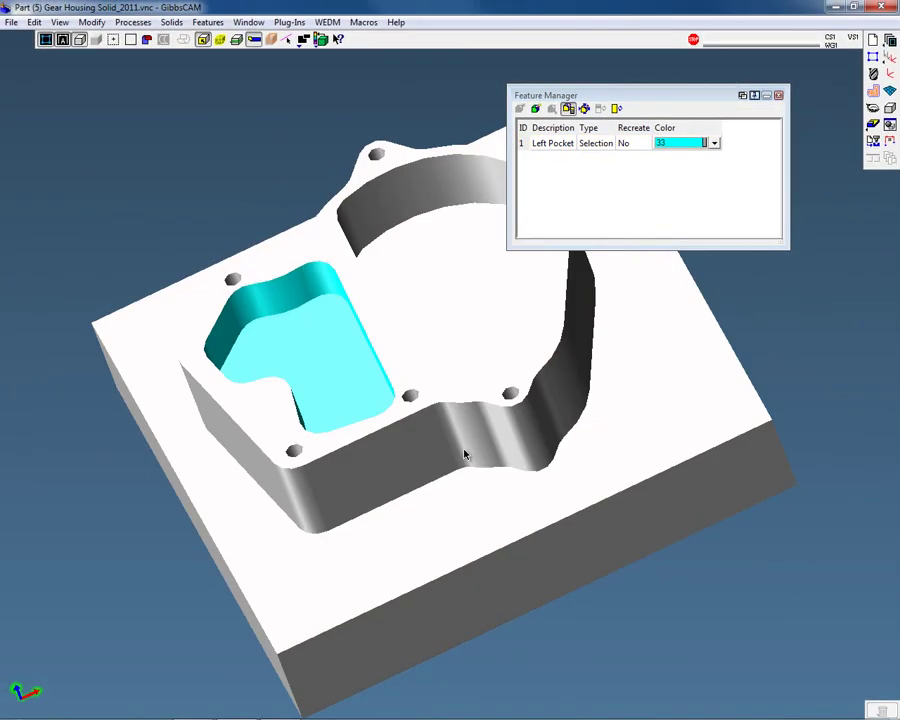
Step: Inspect the Left Pocket feature on the model from several angles, highlighting its faces and clearing the selection
middle_drag(464, 455, 762, 320)
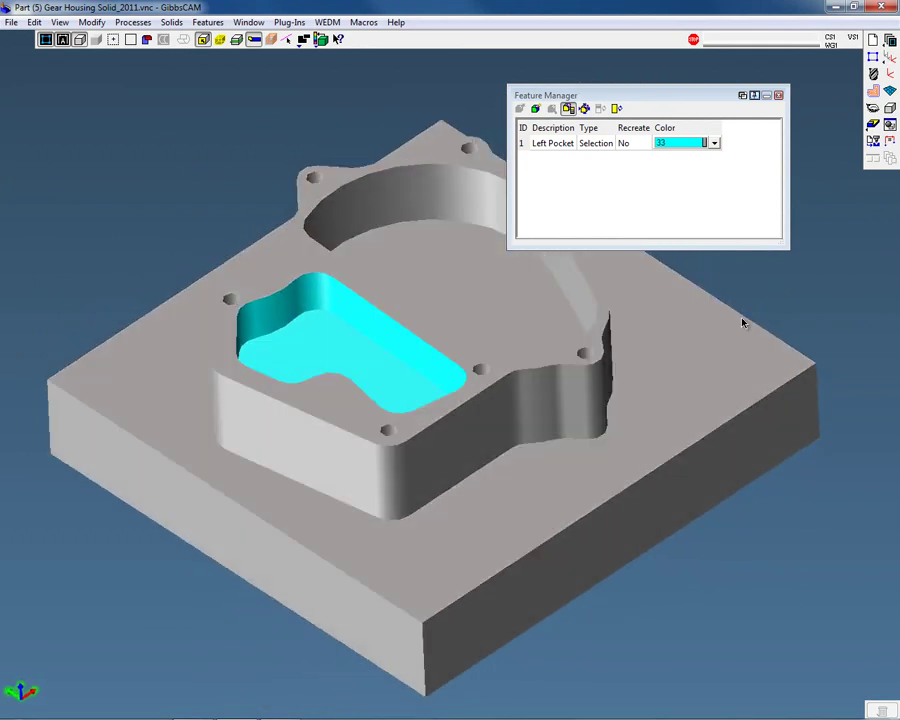
middle_drag(446, 408, 400, 417)
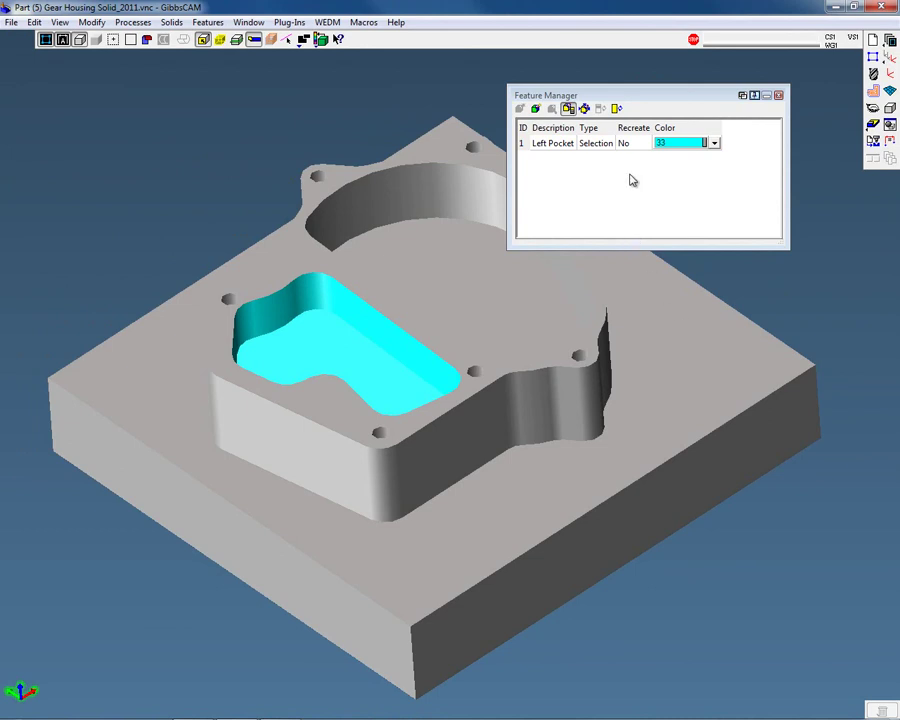
middle_drag(626, 441, 396, 515)
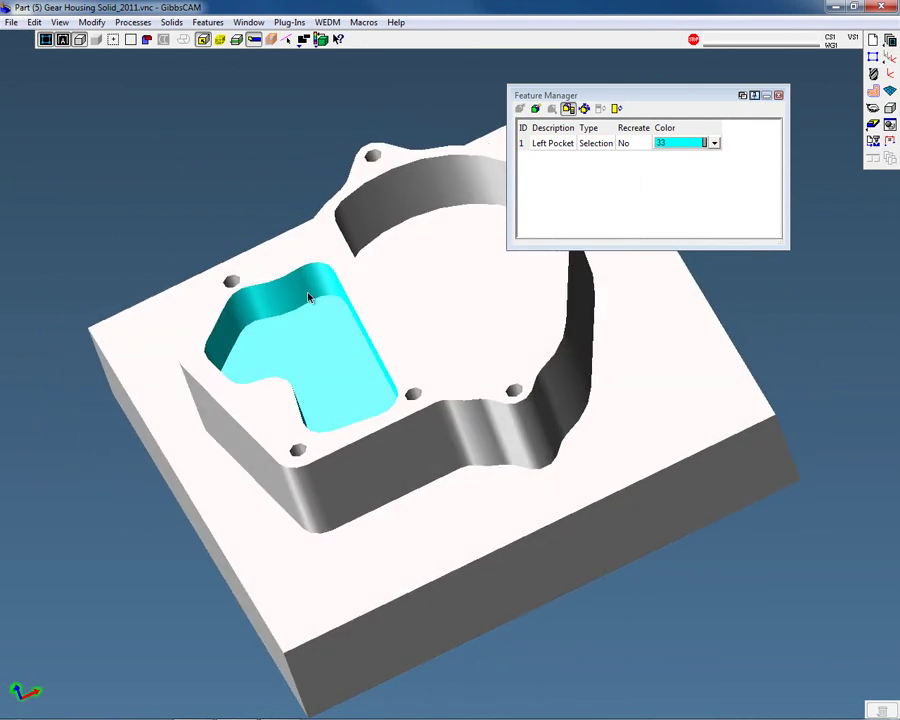
click(571, 146)
middle_drag(390, 560, 372, 350)
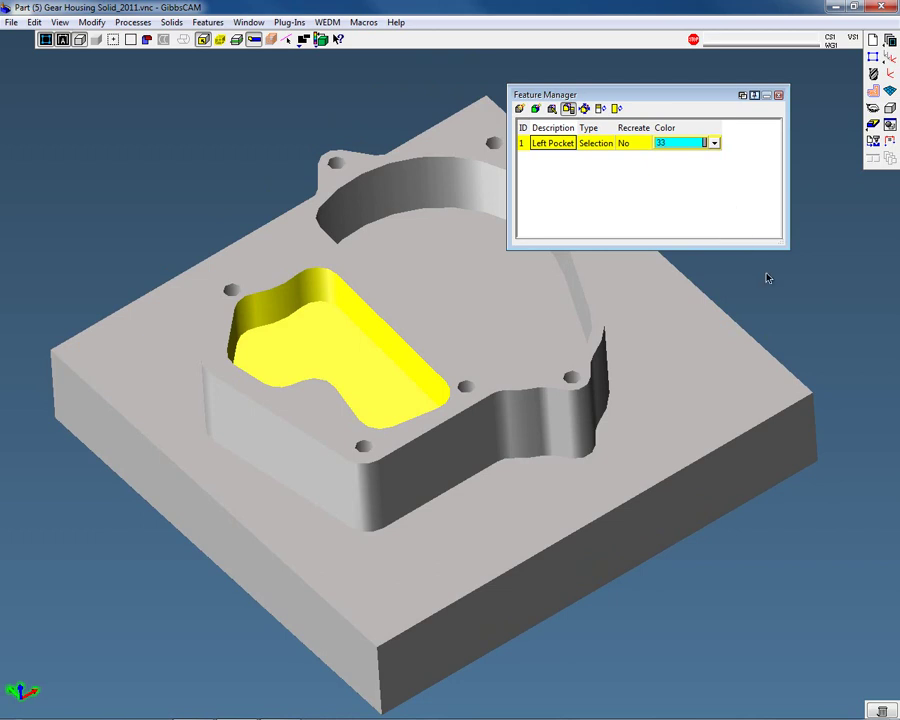
click(709, 297)
middle_drag(486, 504, 491, 462)
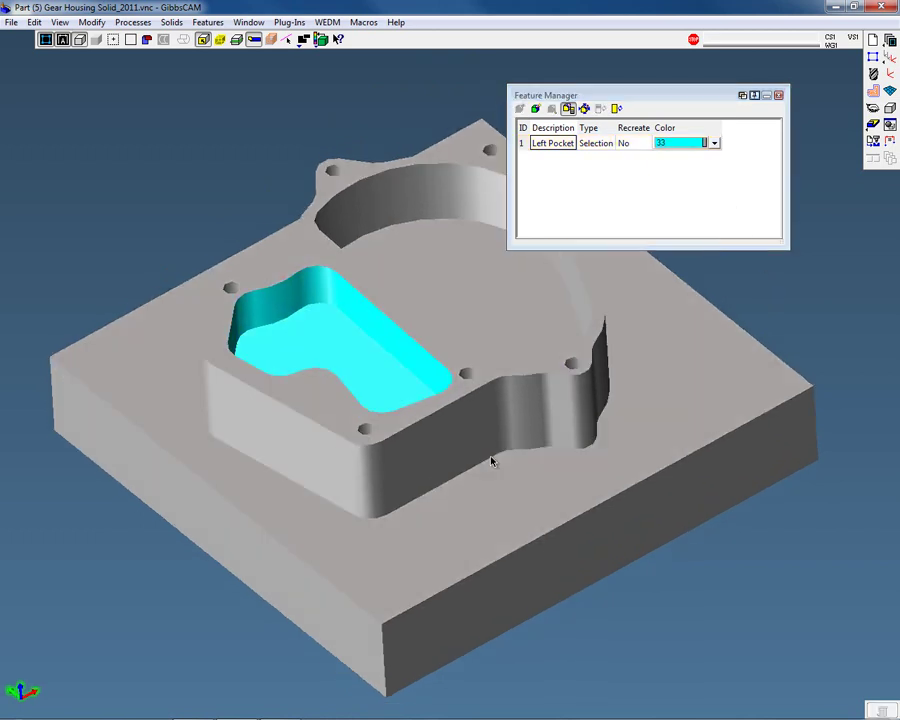
middle_drag(570, 387, 415, 382)
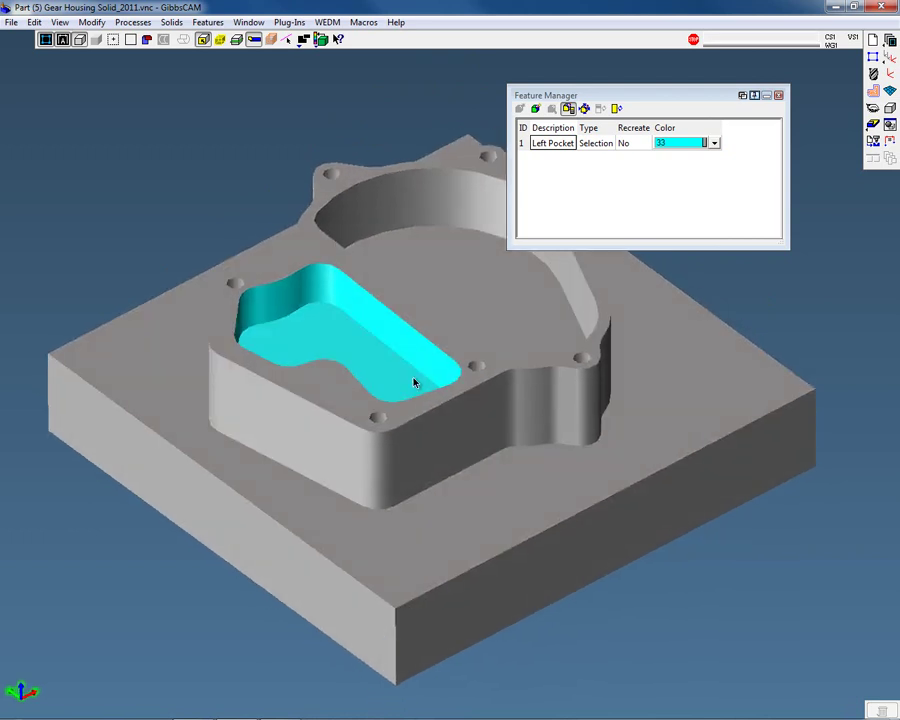
Step: Create a feature from attribute named Right Pocket with color 40, using the Right Pocket attribute equal to color 40
drag(649, 114, 663, 100)
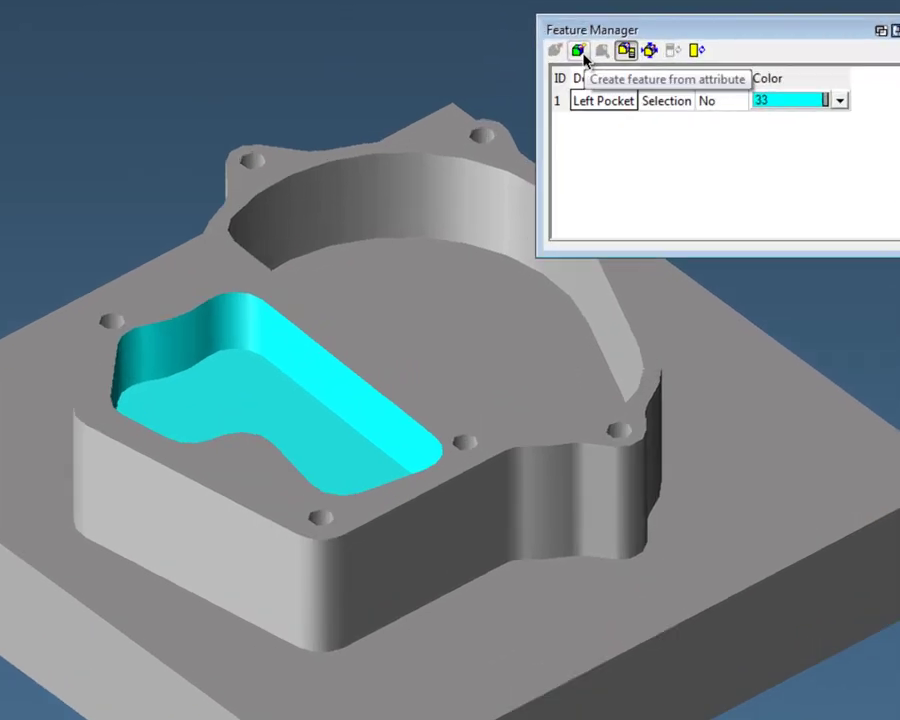
click(554, 98)
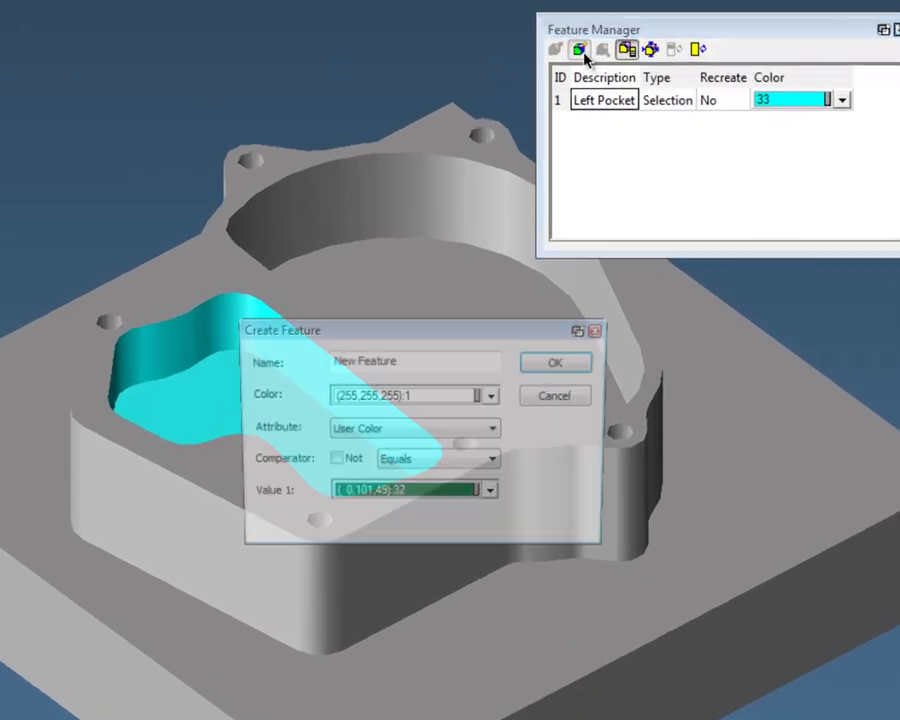
drag(496, 330, 671, 307)
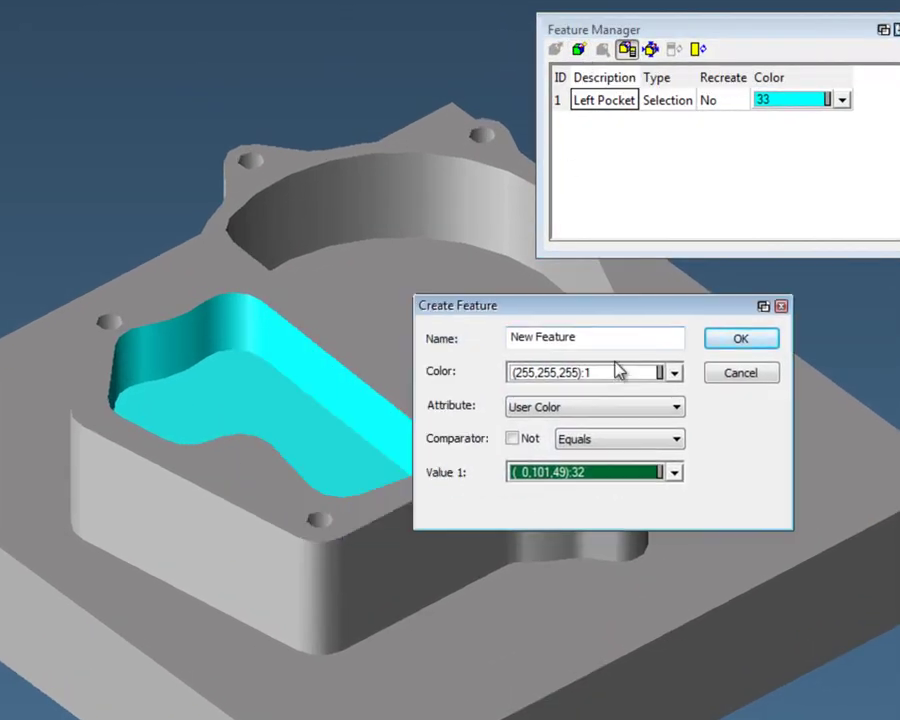
drag(619, 340, 490, 345)
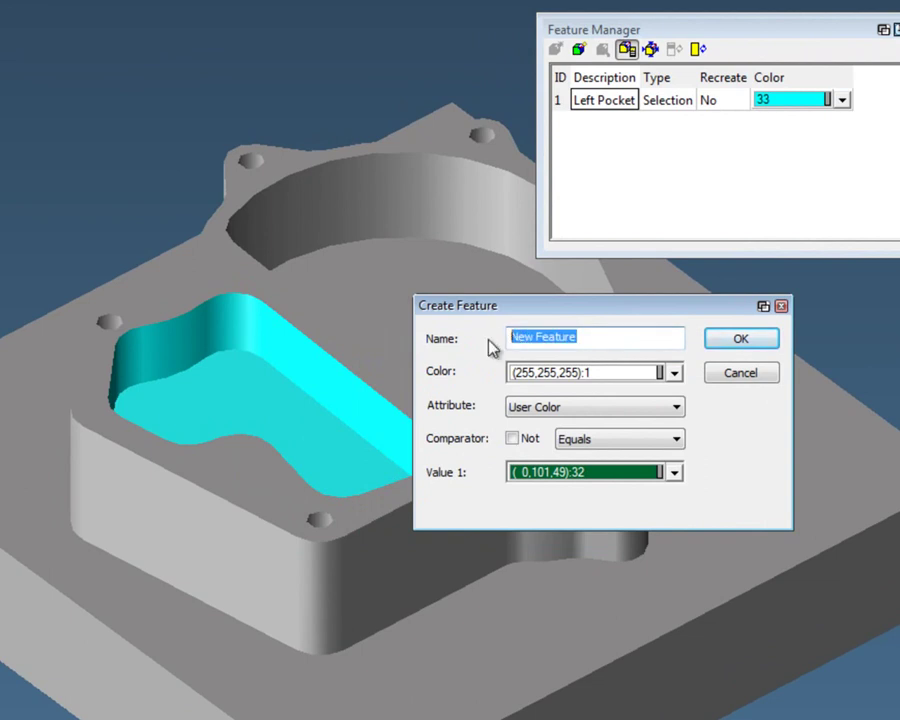
text(Right Pock)
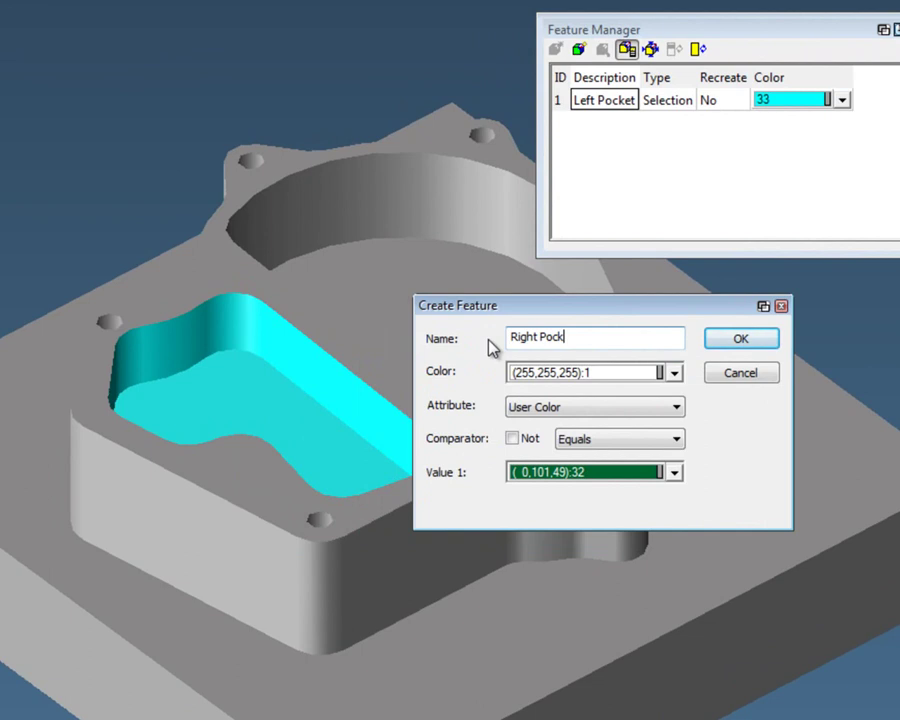
text(et)
click(674, 373)
click(559, 419)
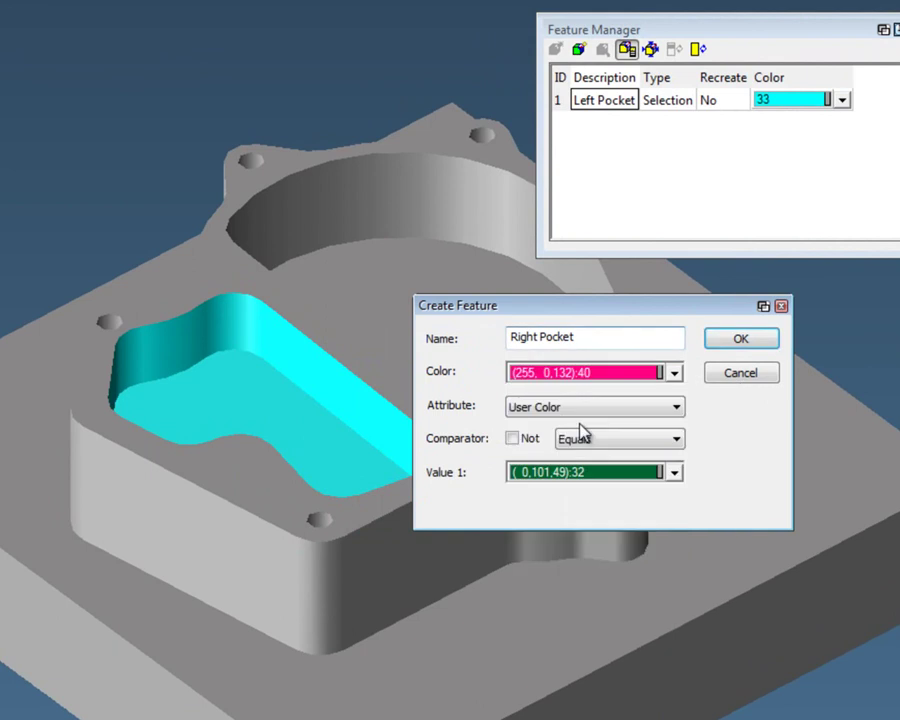
click(615, 418)
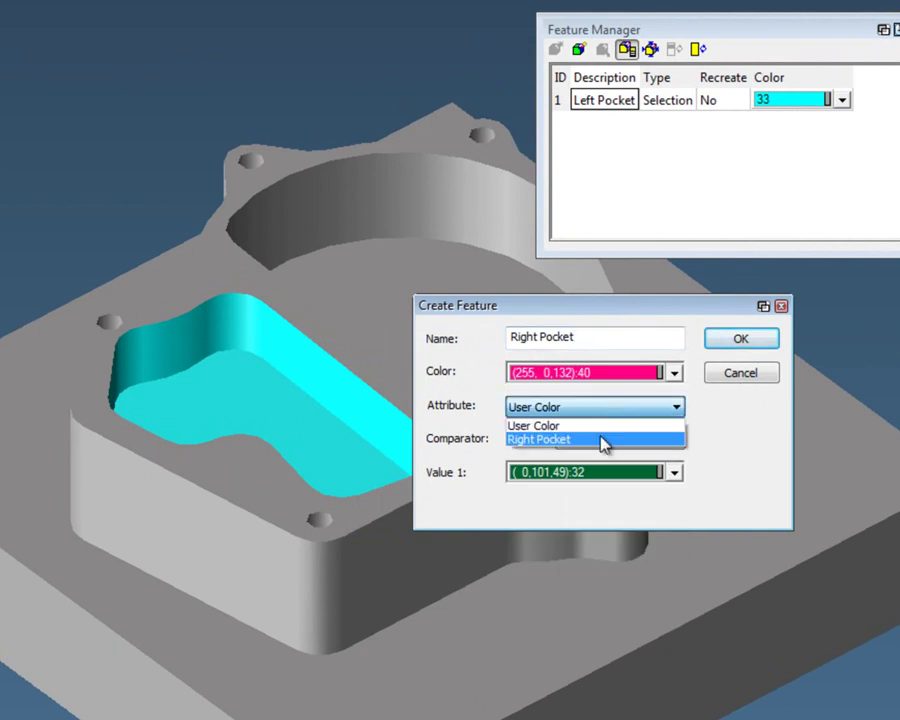
click(603, 440)
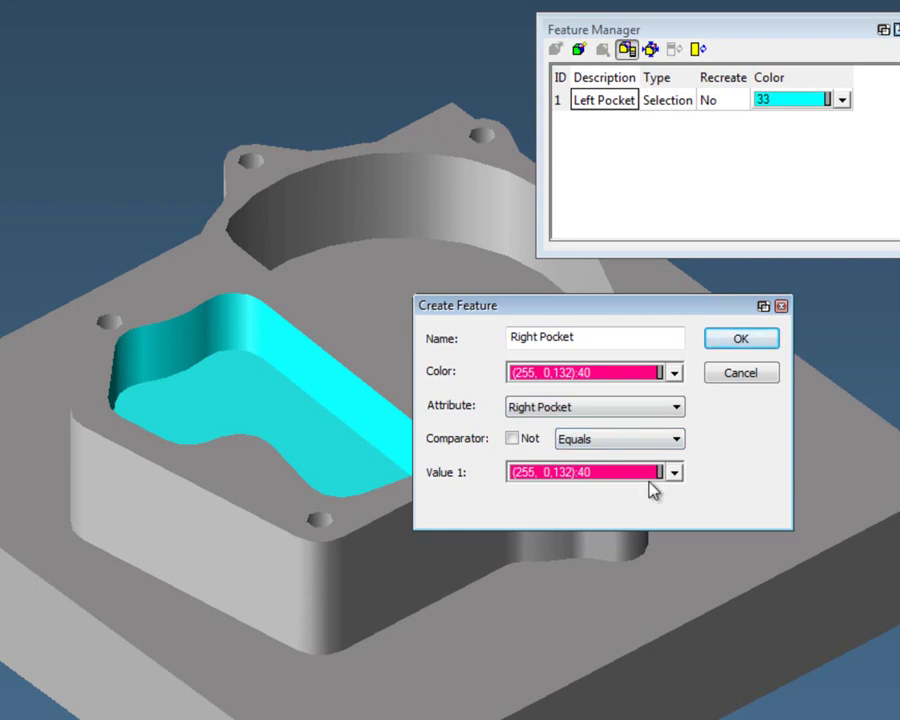
click(741, 340)
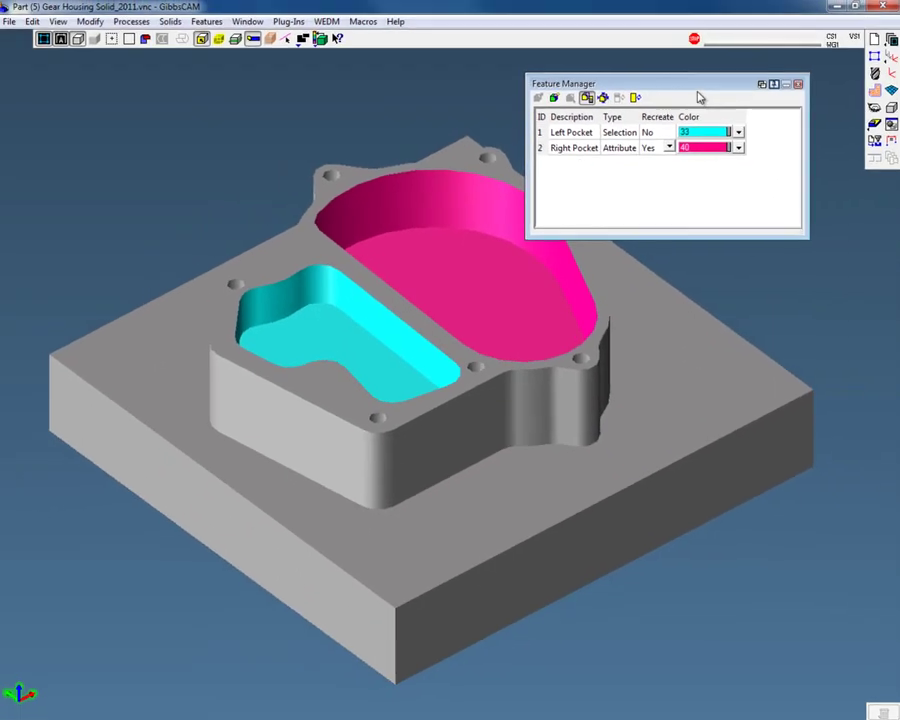
Step: Select the Right Pocket feature, switch the selection to Left Pocket, and close the Feature Manager
drag(785, 31, 839, 22)
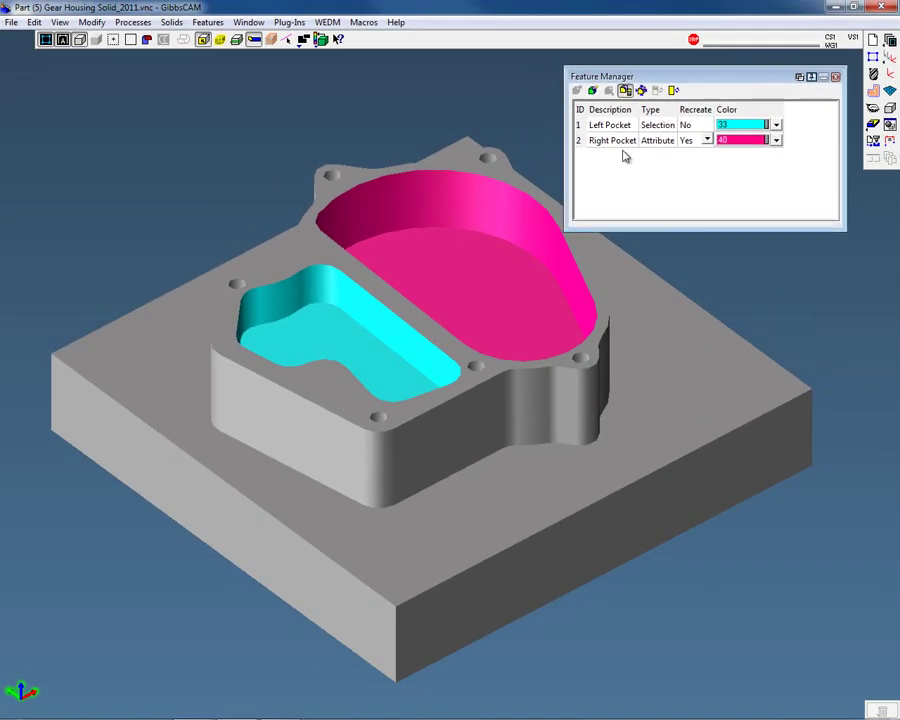
click(616, 142)
click(614, 125)
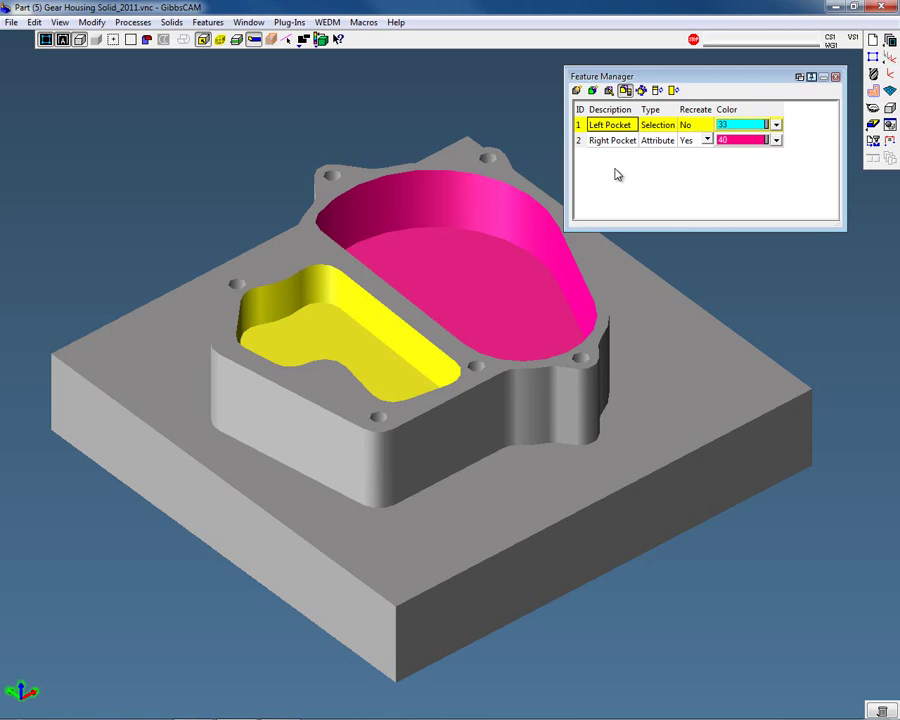
click(836, 78)
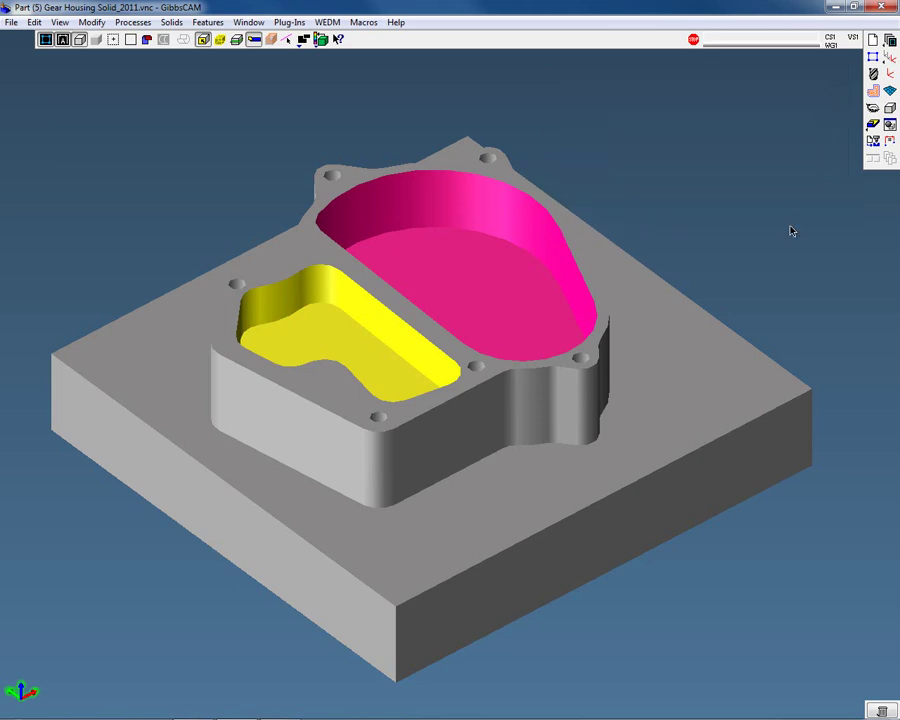